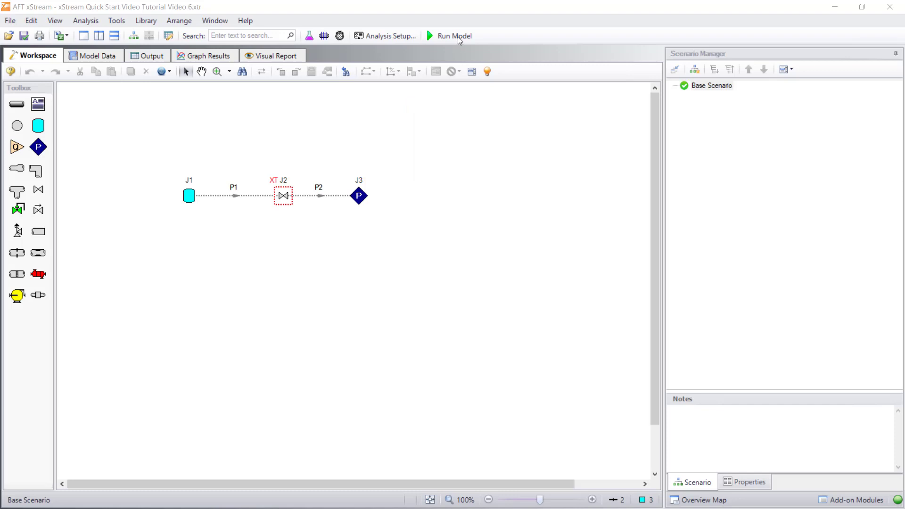
- Run the transient model and start a Quick and Simple Transient Pipe Graph from its graph results
left_click(457, 36)
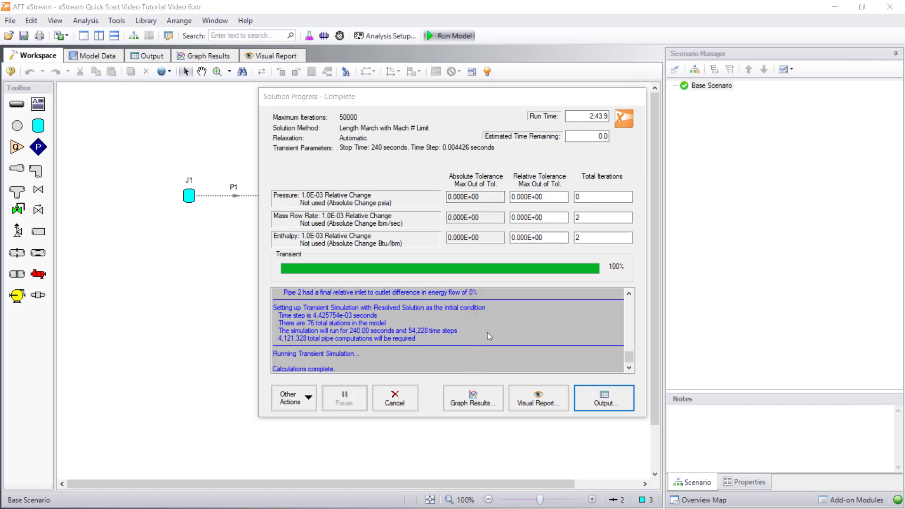
left_click(480, 395)
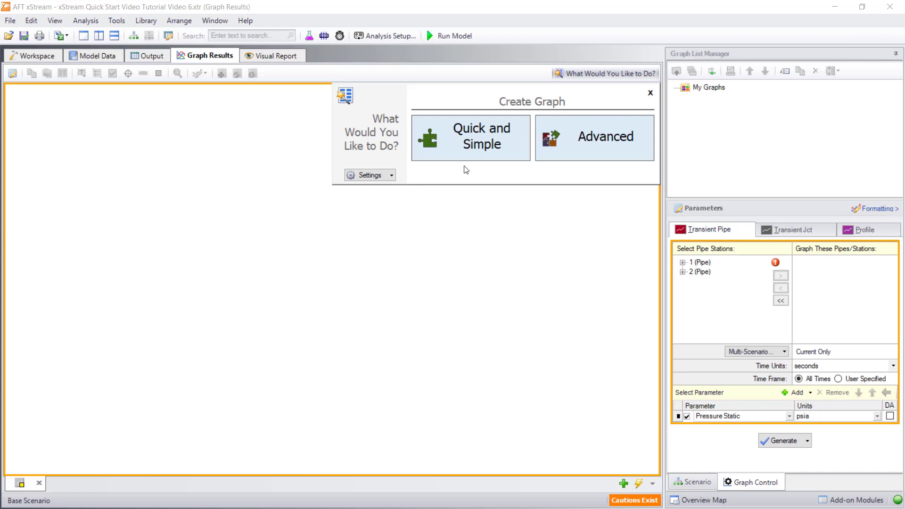
left_click(464, 150)
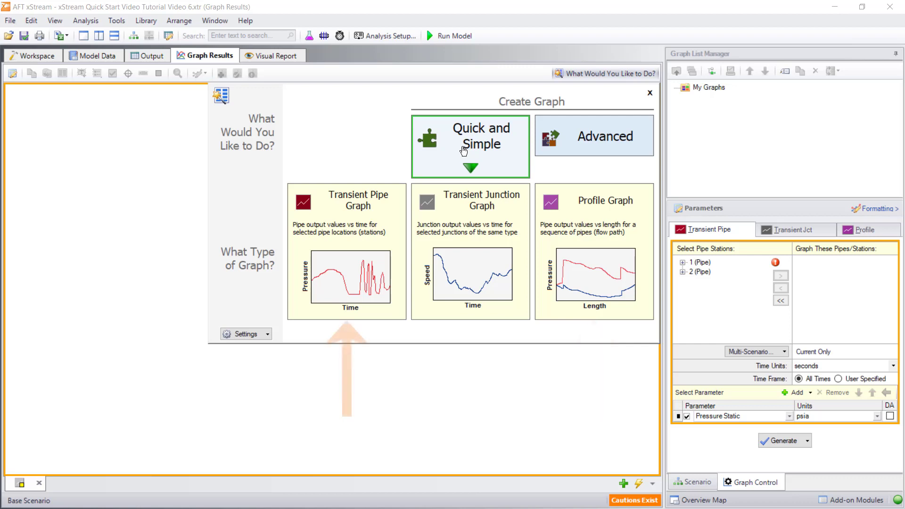
left_click(365, 242)
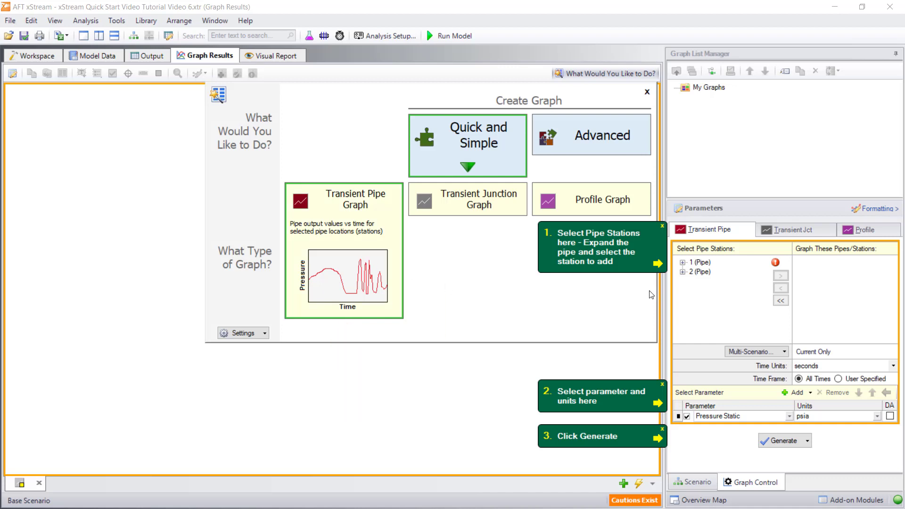
- Generate a graph of Temperature Static versus time at the outlet of pipe 2
left_click(683, 272)
double_click(708, 291)
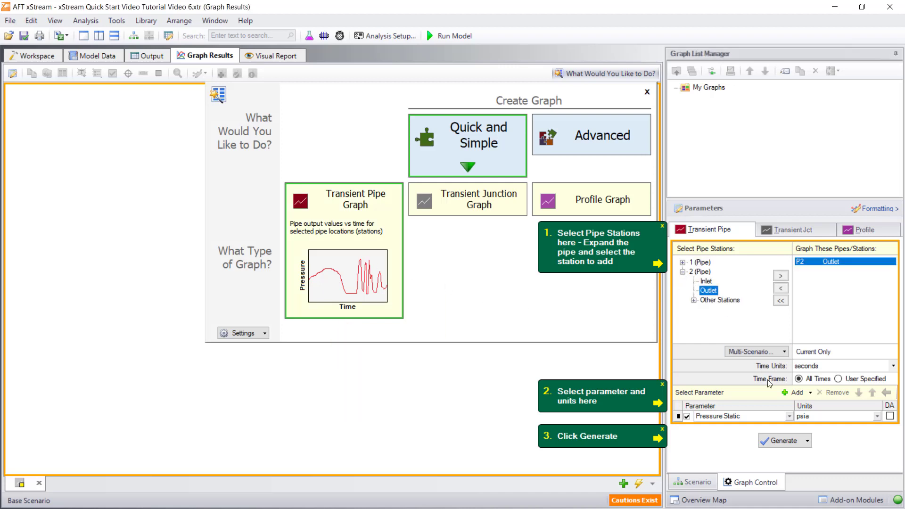
left_click(790, 417)
scroll(754, 453, "down", 3)
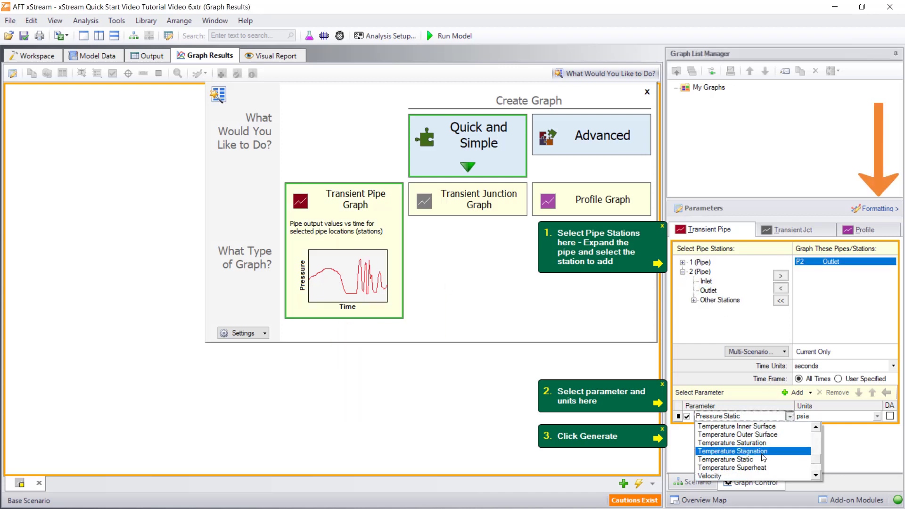
left_click(759, 463)
left_click(774, 446)
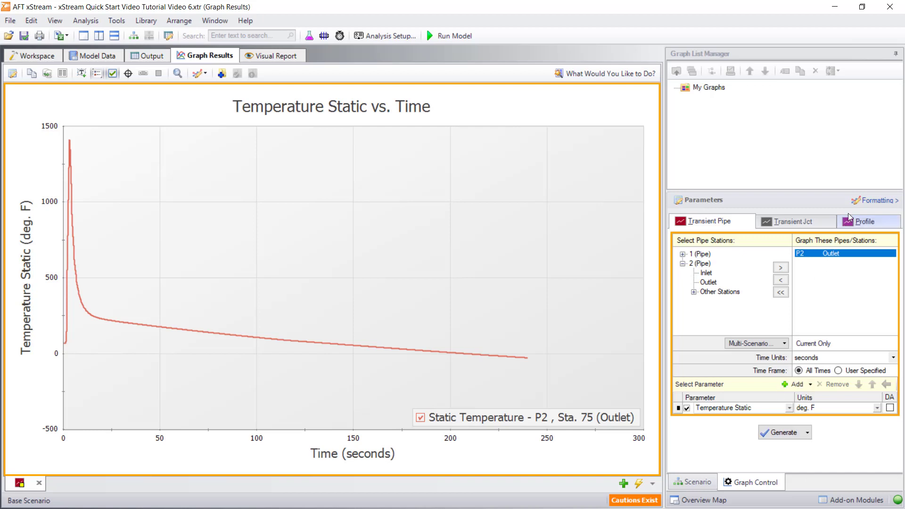
- View the graph's formatting settings and toggle the static temperature curve off and on
left_click(858, 202)
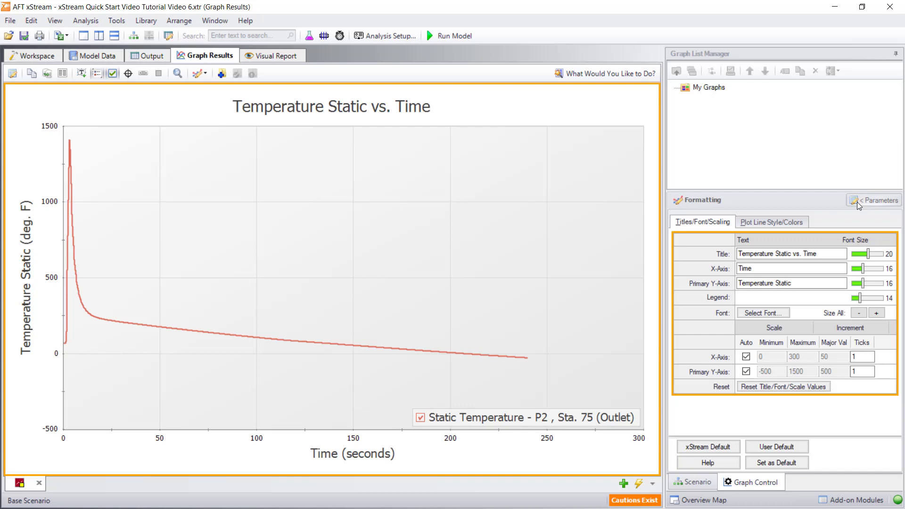
left_click(857, 202)
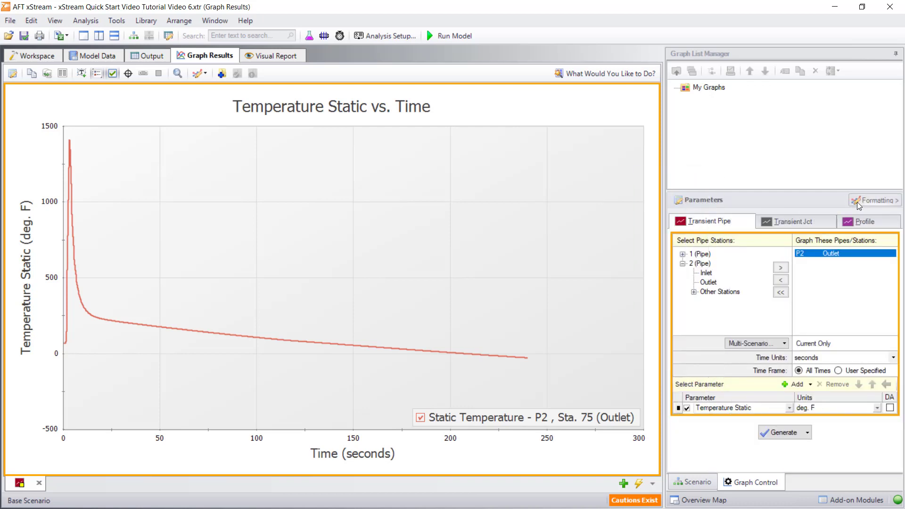
left_click(403, 457)
left_click(423, 421)
left_click(422, 421)
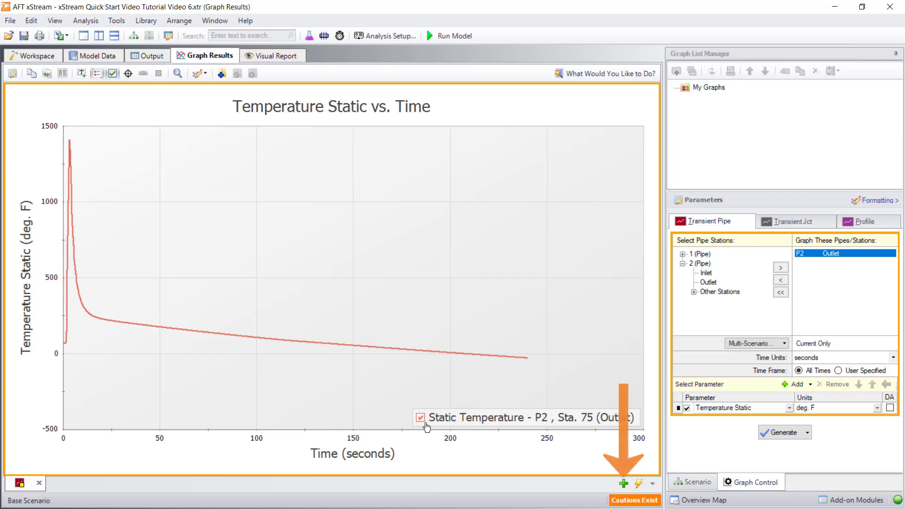
- Create a new graph tab and add Velocity in feet/sec as a second parameter for the pipe 2 outlet
left_click(624, 484)
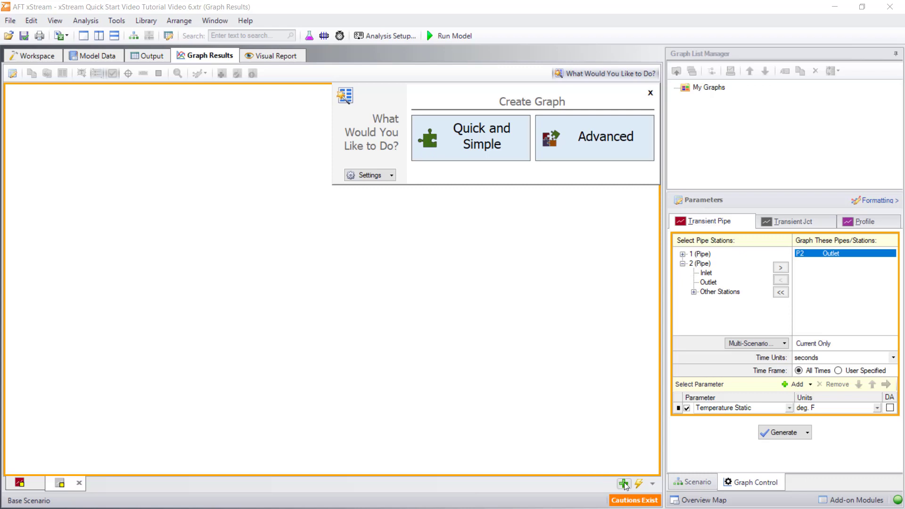
left_click(794, 387)
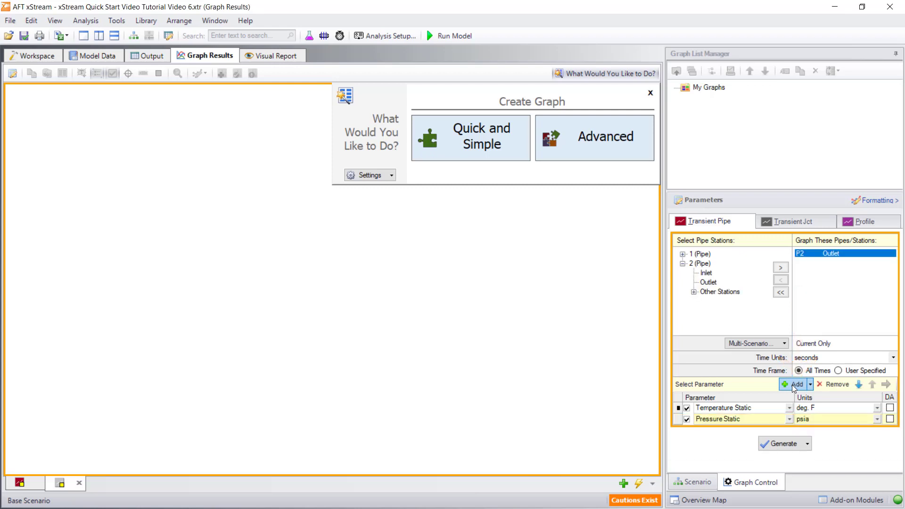
left_click(790, 419)
scroll(776, 449, "down", 3)
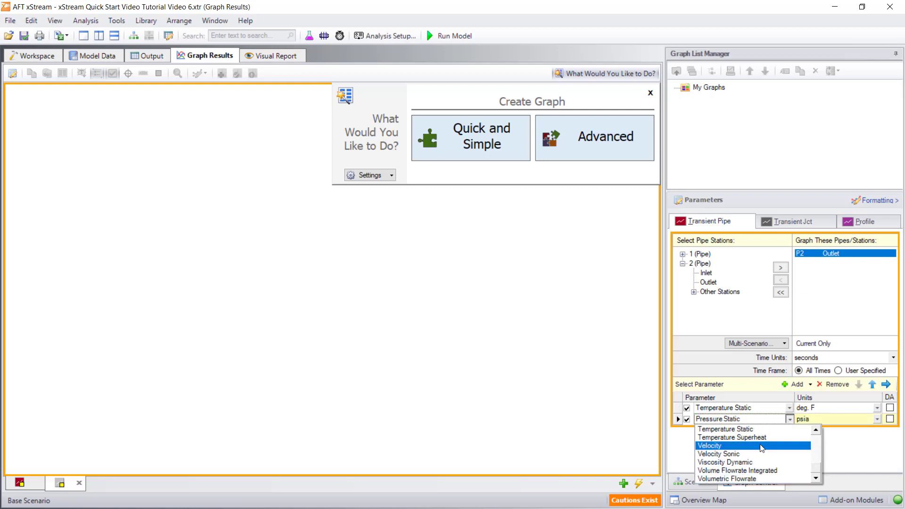
left_click(776, 446)
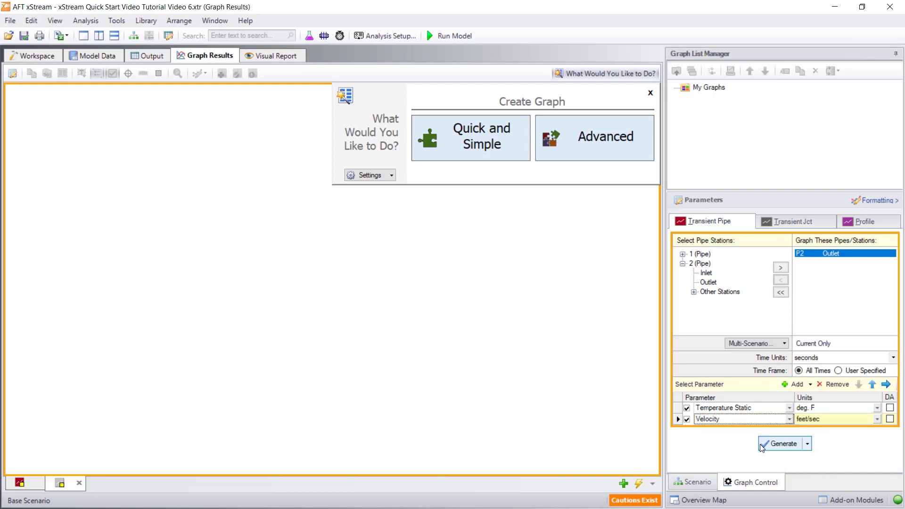
- Add Mach Number as a third parameter on Velocity's secondary axis and generate the stacked graph
left_click(795, 385)
left_click(789, 431)
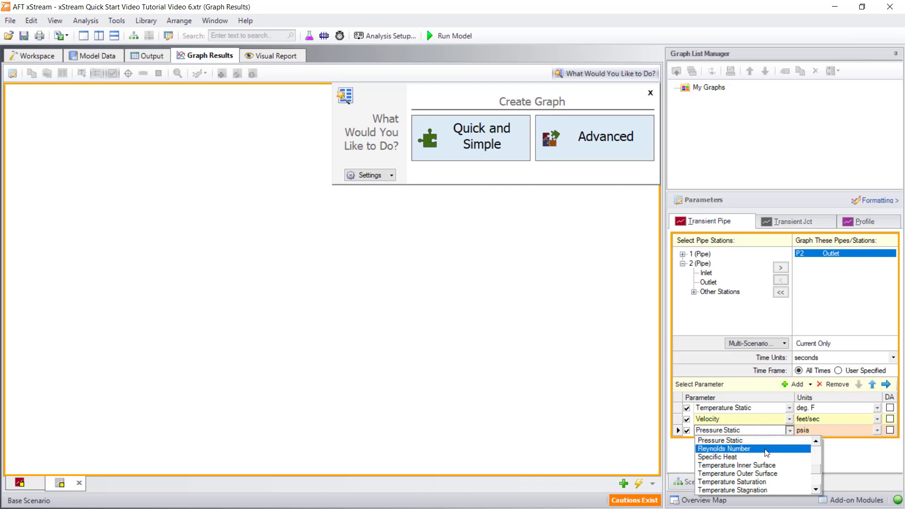
scroll(767, 453, "down", 3)
scroll(766, 453, "up", 6)
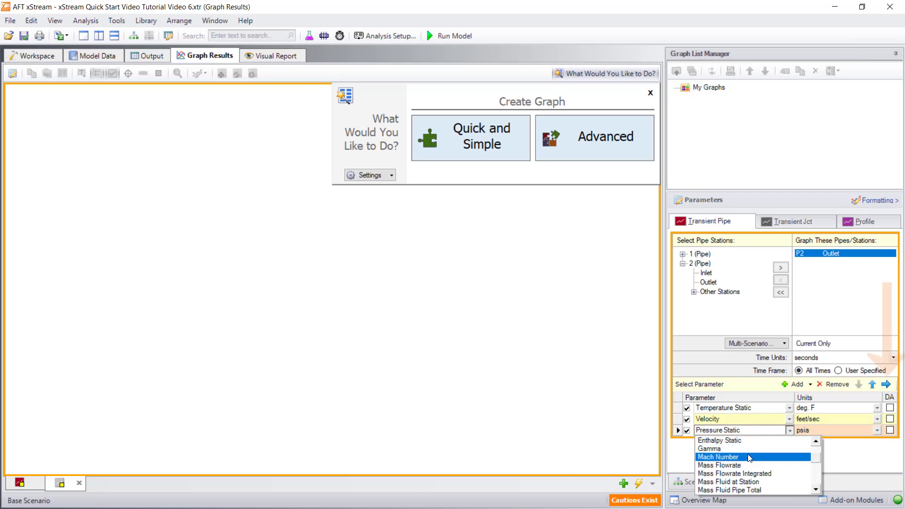
left_click(749, 458)
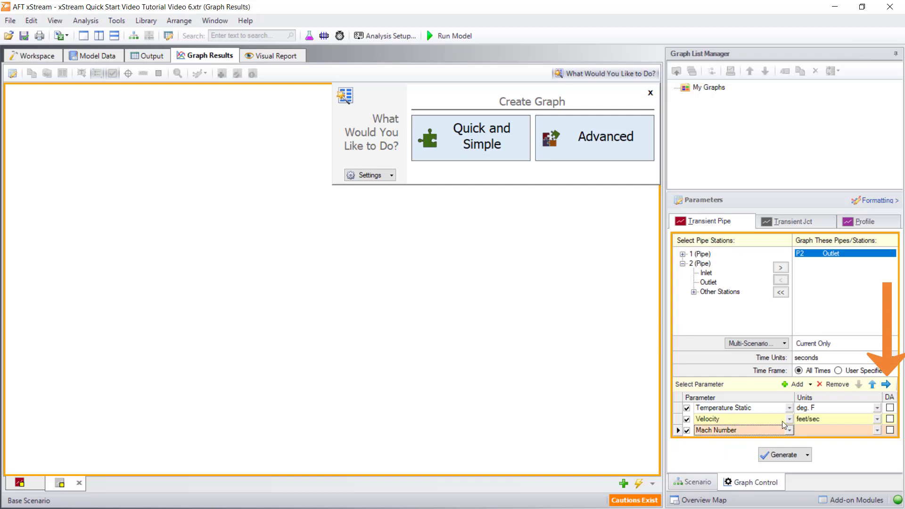
left_click(887, 385)
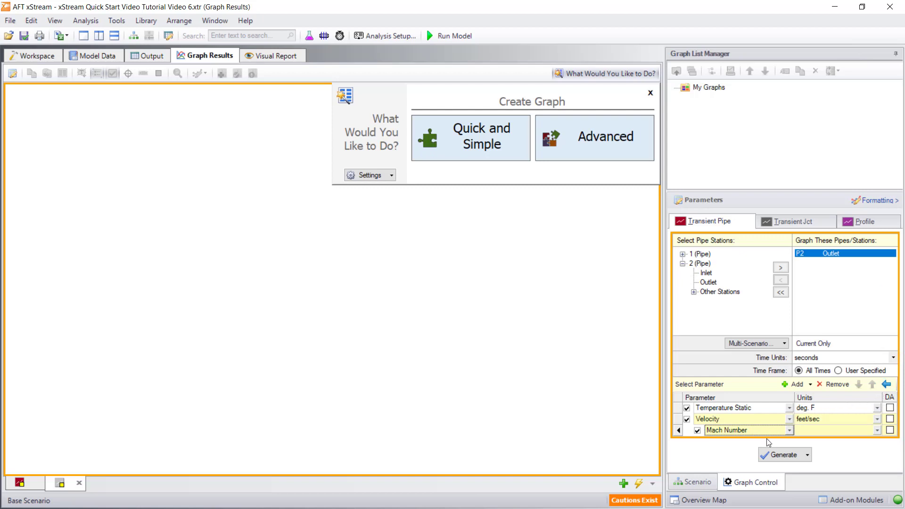
left_click(780, 455)
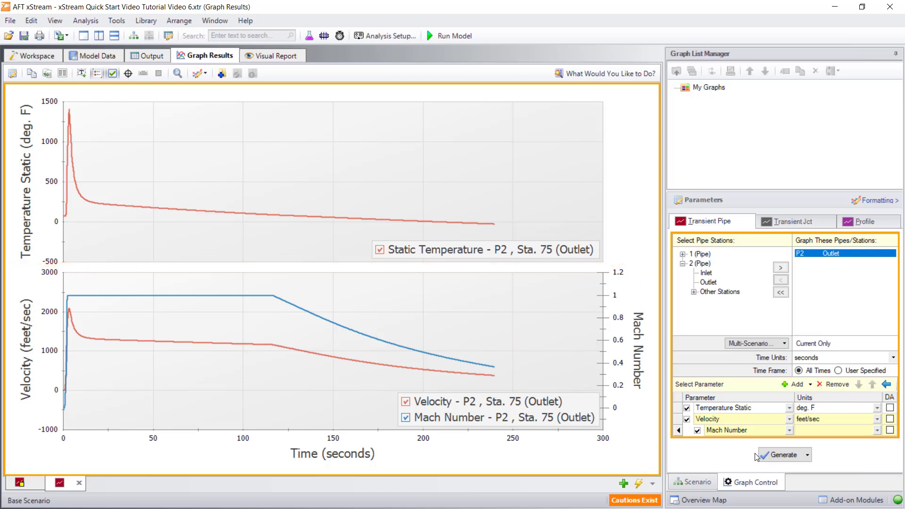
- Save the stacked graph to the graph list under the name Temperature and Velocity
left_click(221, 73)
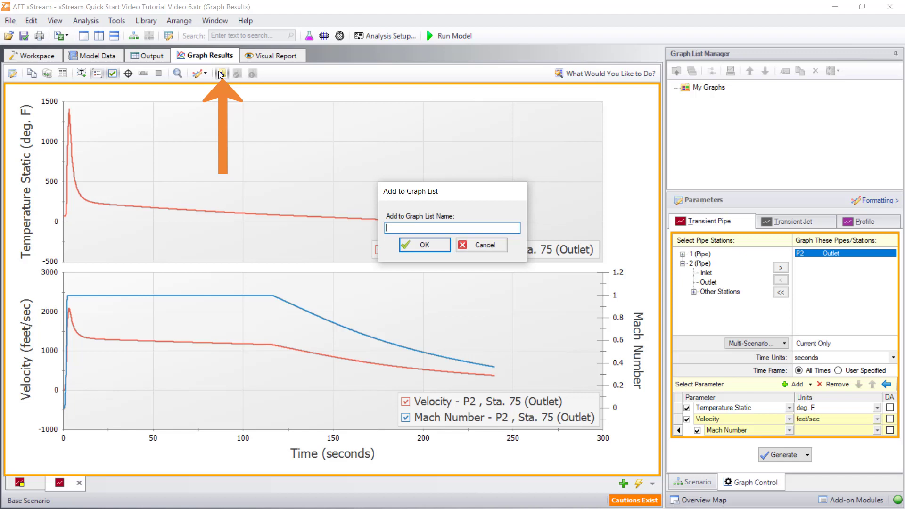
type("Temperat")
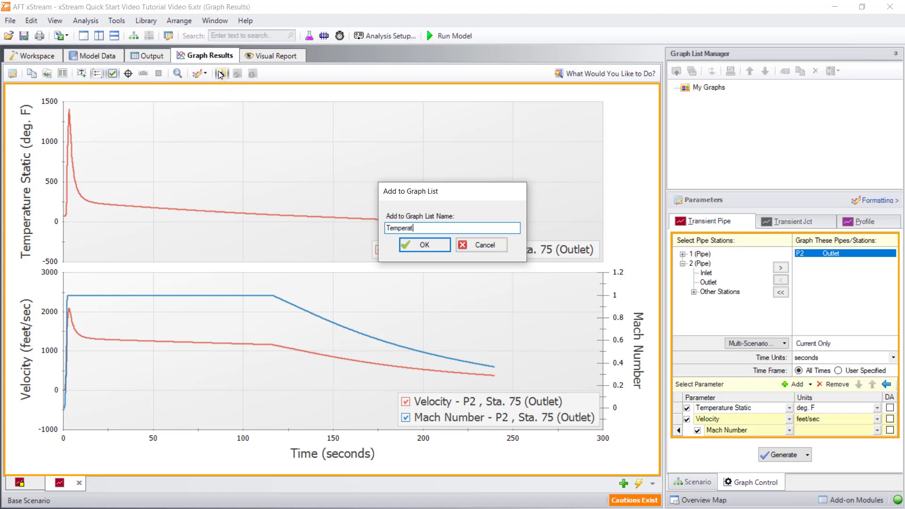
type("ure and Velocity")
key("Return")
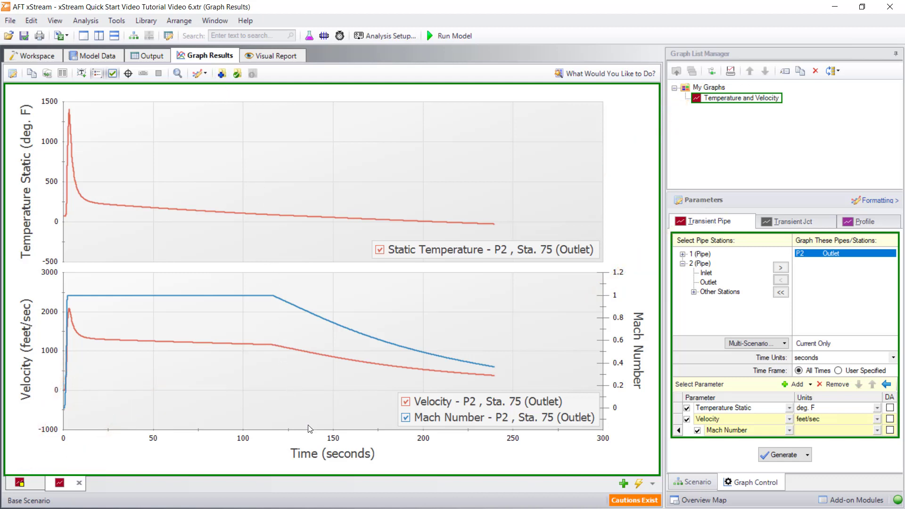
- Reduce the font size of the graph's Time axis title
left_click(320, 454)
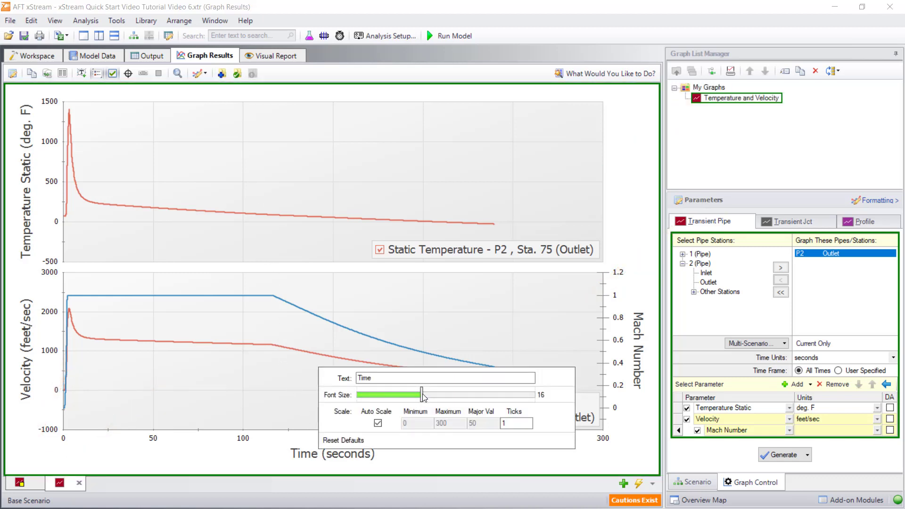
left_click(406, 395)
left_click(423, 467)
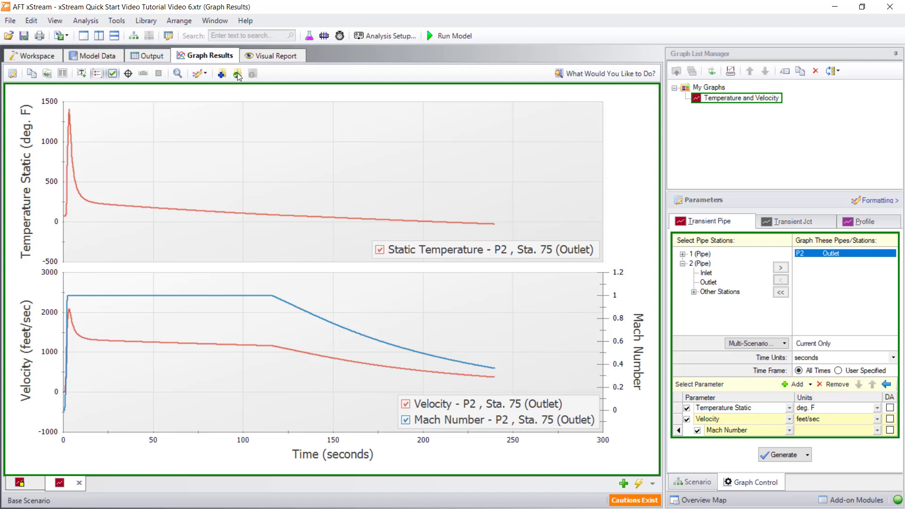
- Set the initial pressure of tank J1 to 500 psia in the workspace and accept clearing the existing results
left_click(44, 56)
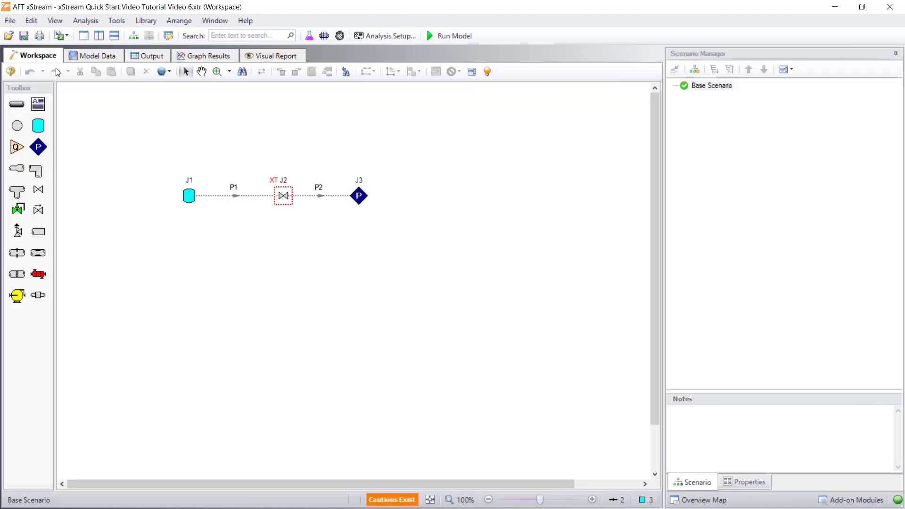
double_click(189, 197)
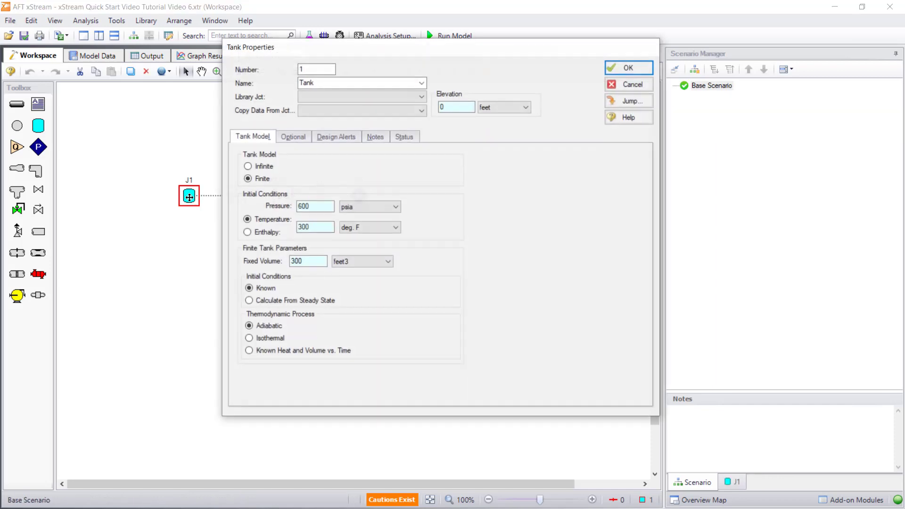
double_click(316, 206)
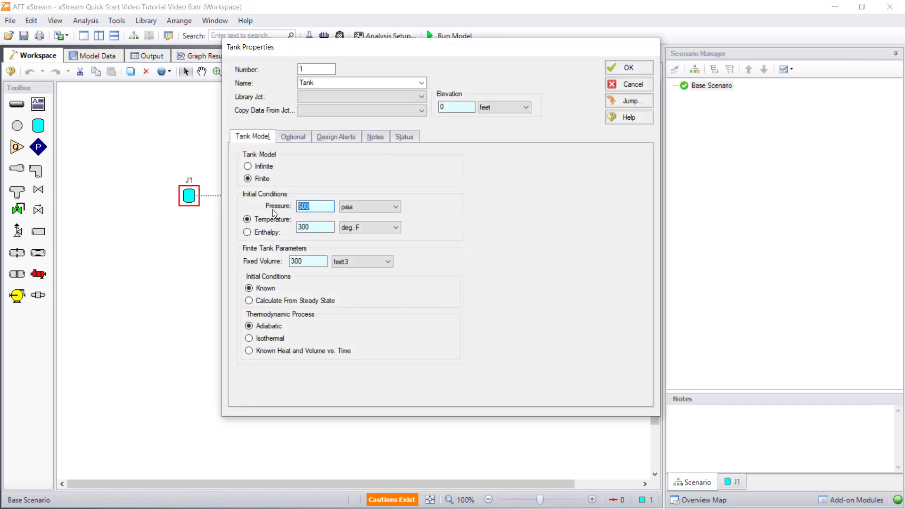
type("500")
left_click(621, 70)
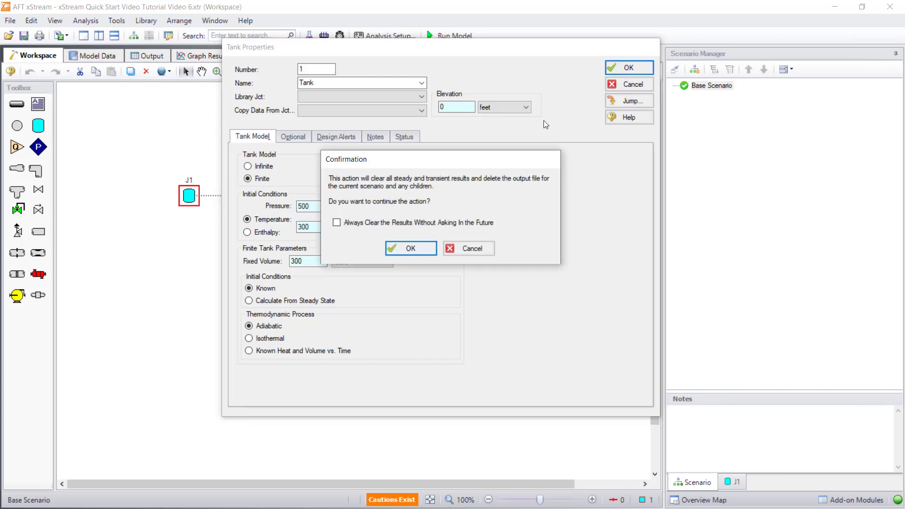
left_click(410, 249)
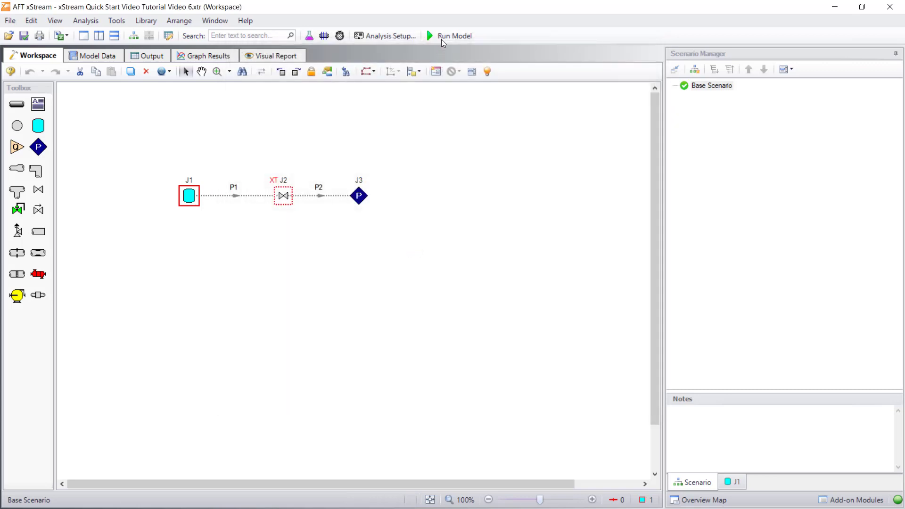
- Rerun the model and load the saved Temperature and Velocity graph with the new results
left_click(442, 39)
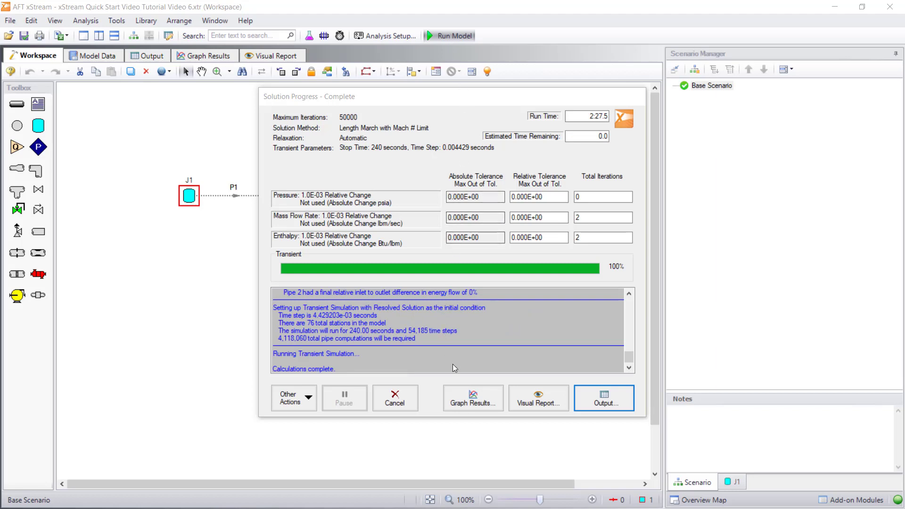
left_click(473, 399)
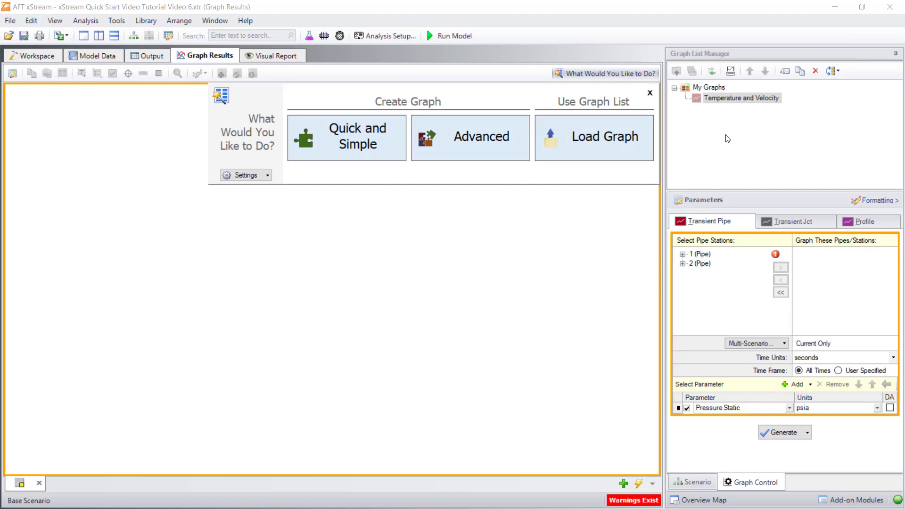
double_click(737, 98)
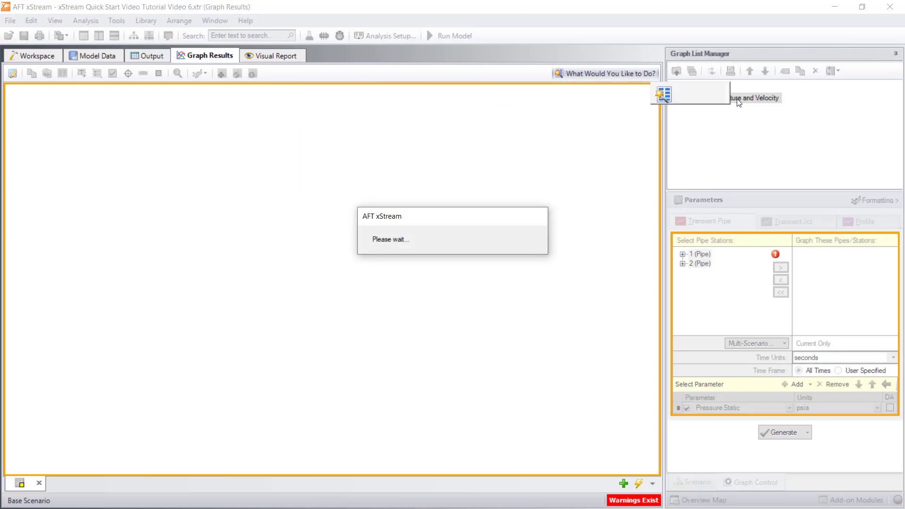